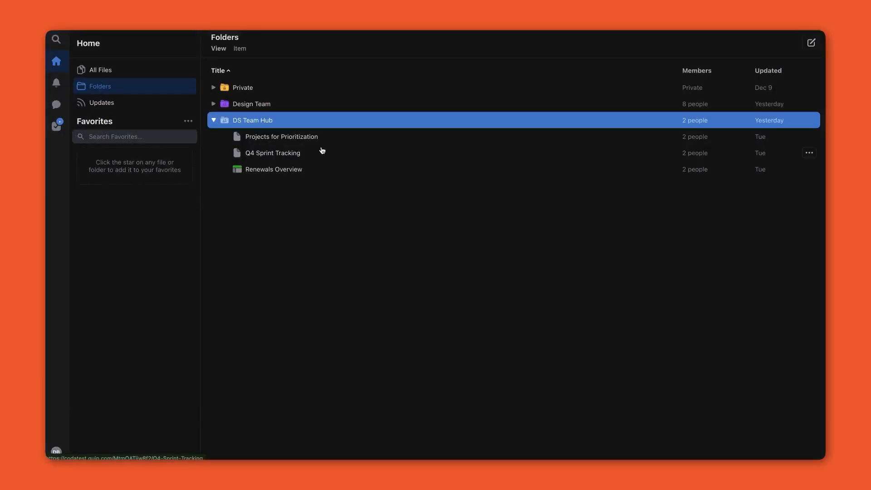
- View the Q4 Sprint Tracking page in Quip and in the Coda team hub, and expand Renewals Overview to open its first subpage
{"action": "left_click", "coordinate": [322, 150]}
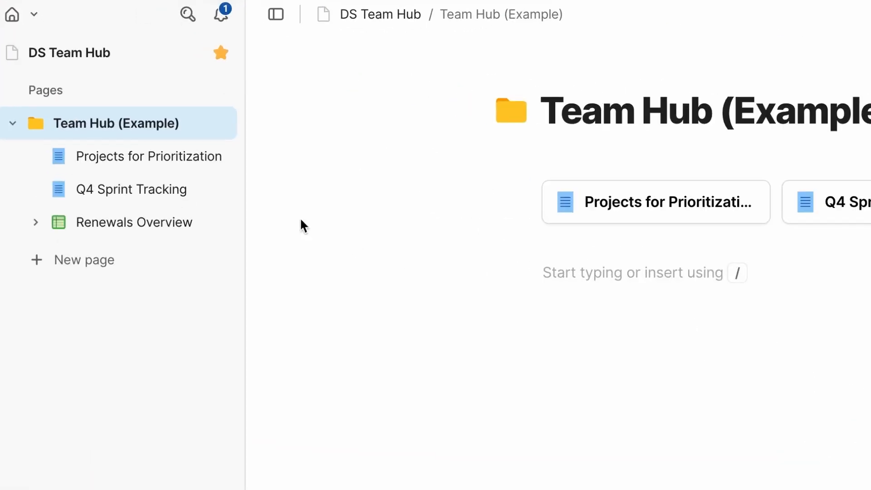
{"action": "left_click", "coordinate": [168, 190]}
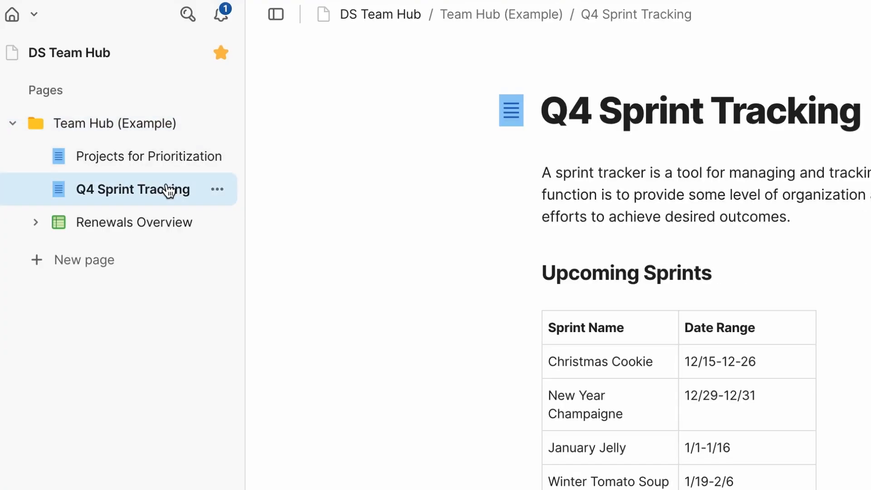
{"action": "left_click", "coordinate": [35, 226]}
{"action": "left_click", "coordinate": [122, 271]}
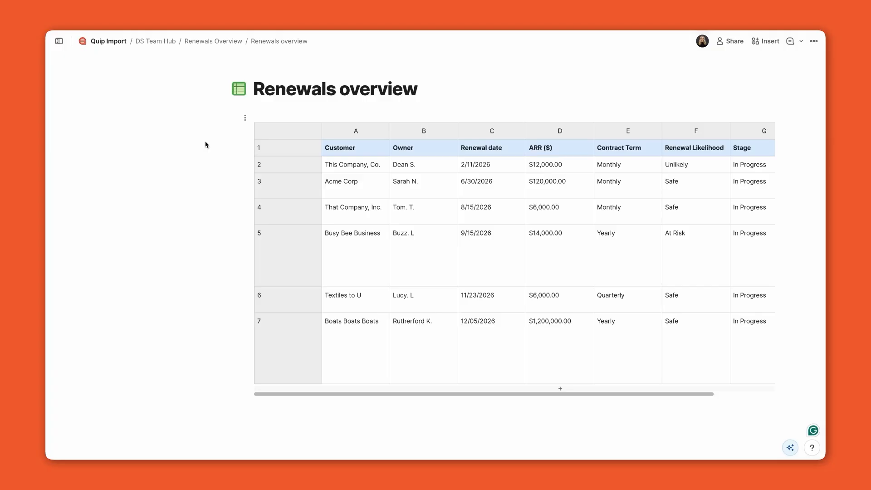
- Convert the grid on the Renewals overview page to a table
{"action": "left_click", "coordinate": [245, 117]}
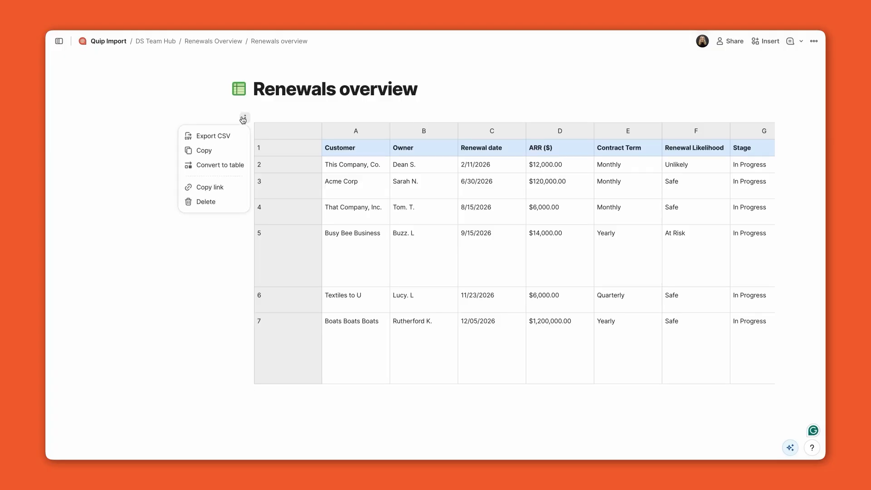
{"action": "left_click", "coordinate": [236, 165]}
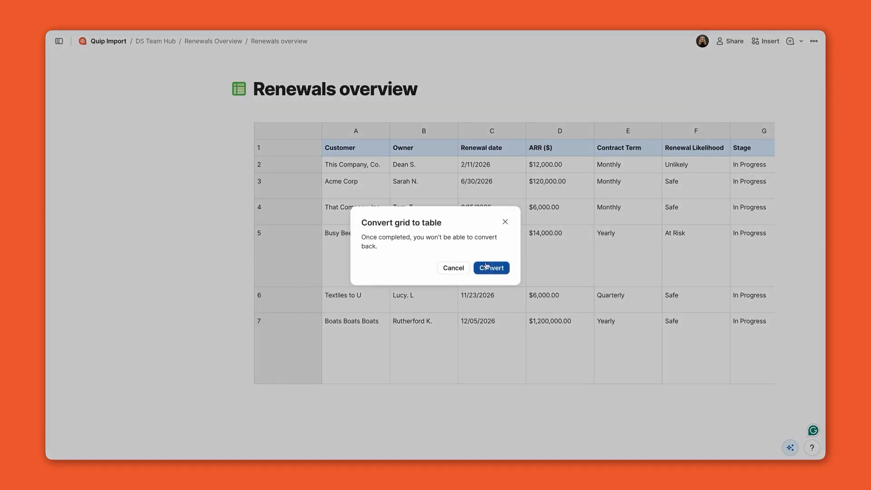
{"action": "left_click", "coordinate": [500, 269]}
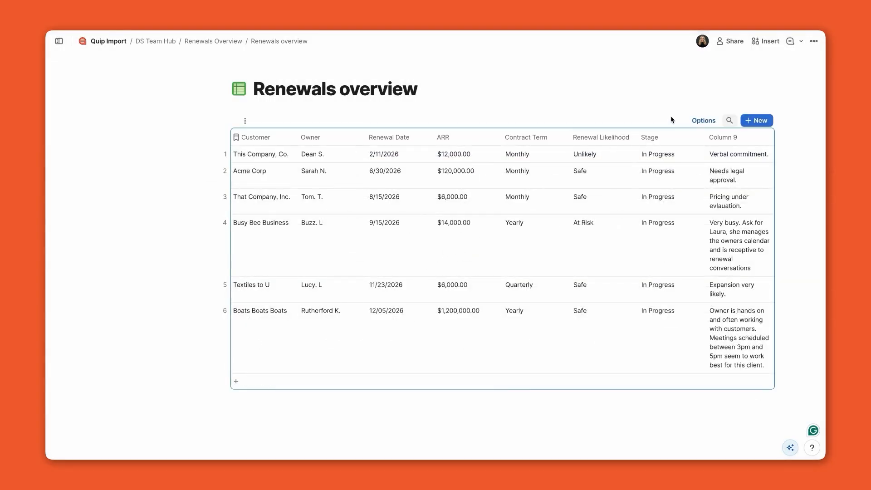
- Preview the renewals table in the Cards and Detail layouts, and return it to the Table layout
{"action": "left_click", "coordinate": [692, 120]}
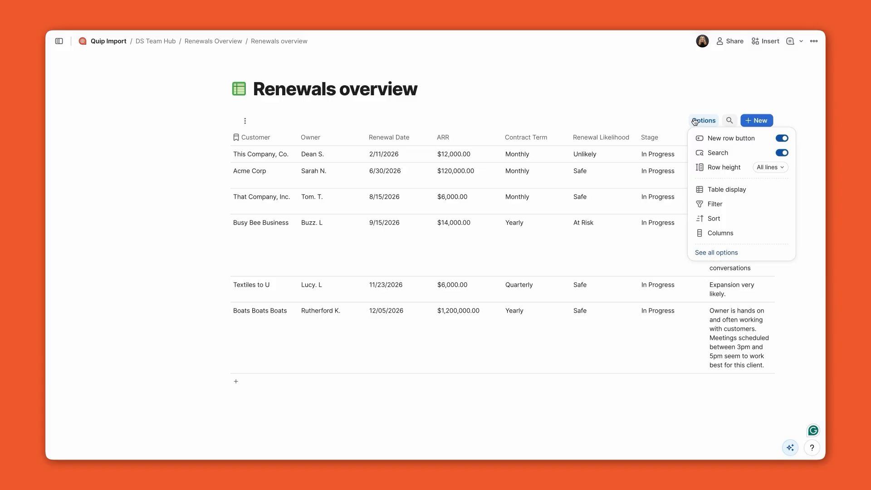
{"action": "left_click", "coordinate": [716, 252]}
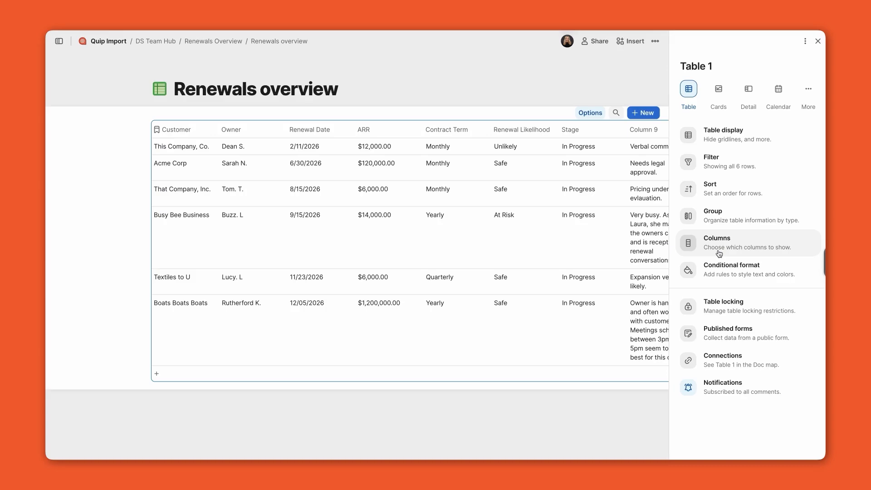
{"action": "left_click", "coordinate": [720, 96]}
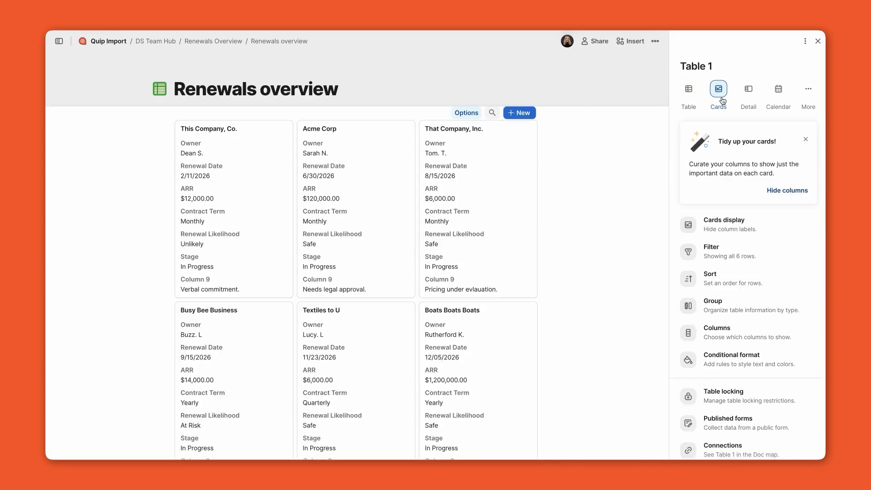
{"action": "left_click", "coordinate": [749, 96]}
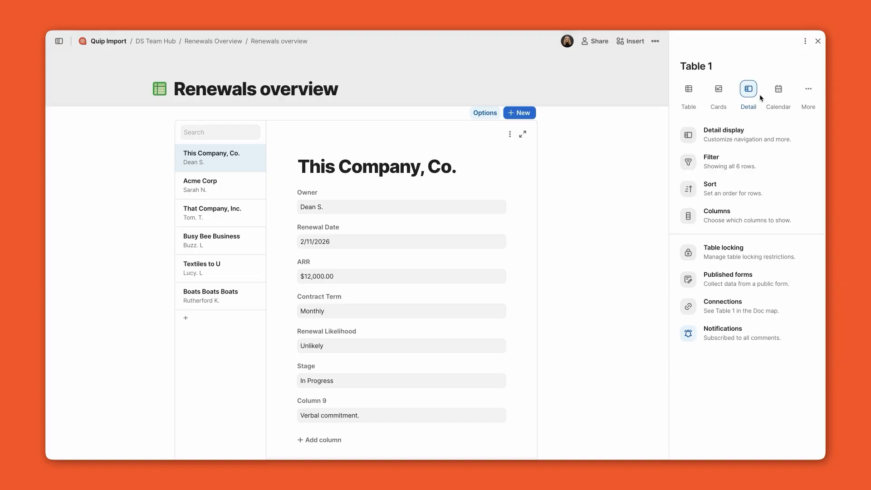
{"action": "left_click", "coordinate": [691, 92]}
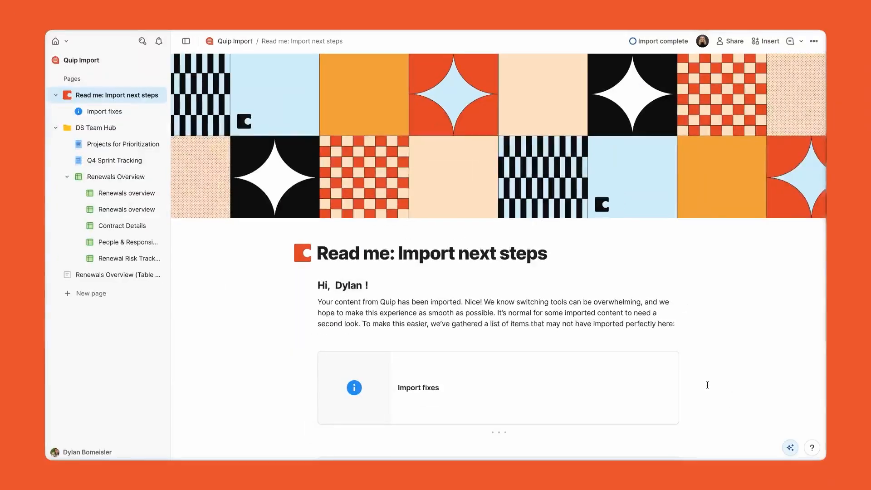
- Open the Import fixes page linked from the import read-me
{"action": "left_click", "coordinate": [525, 389]}
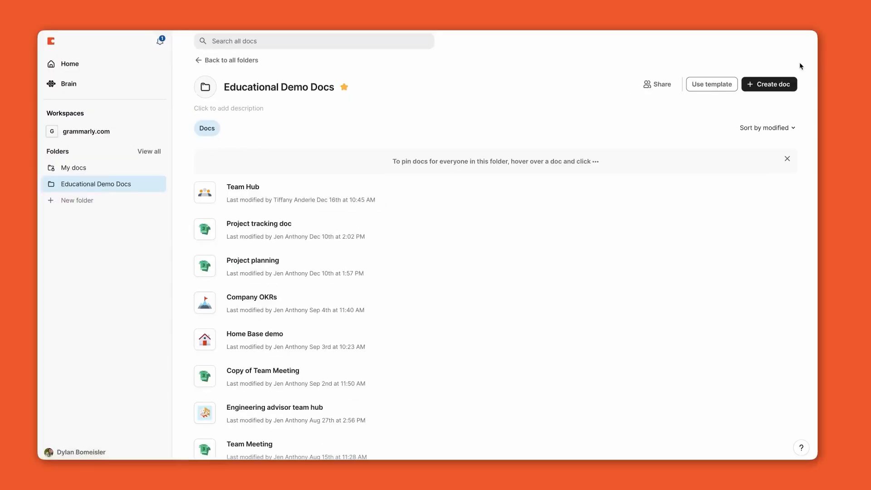
- Create a new doc in the Educational Demo Docs folder and title it "Quip Import"
{"action": "left_click", "coordinate": [766, 84]}
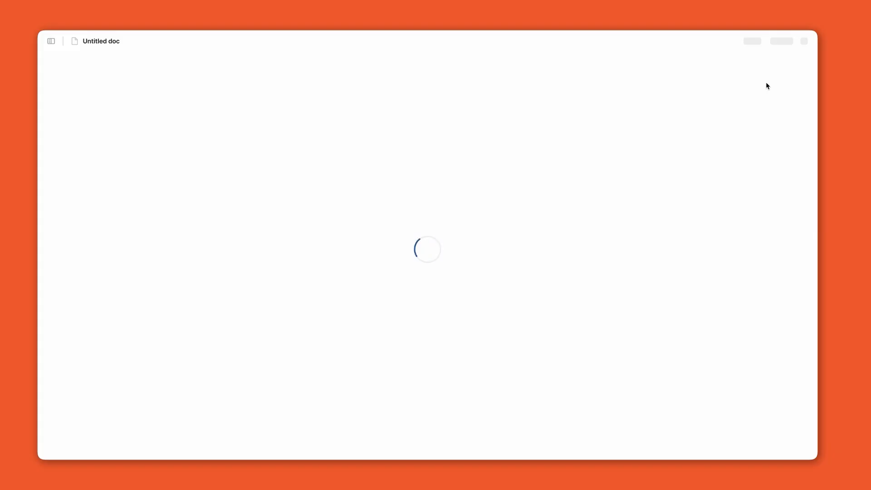
{"action": "type", "text": "Qu"}
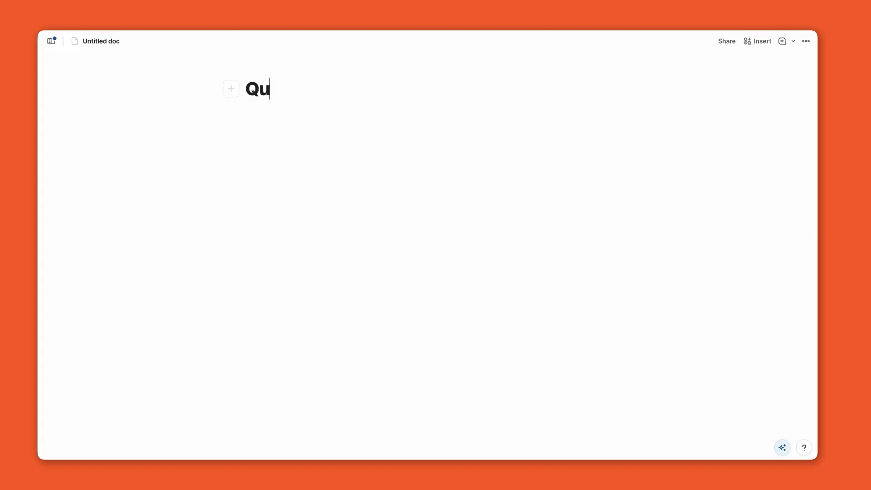
{"action": "type", "text": "ip Import"}
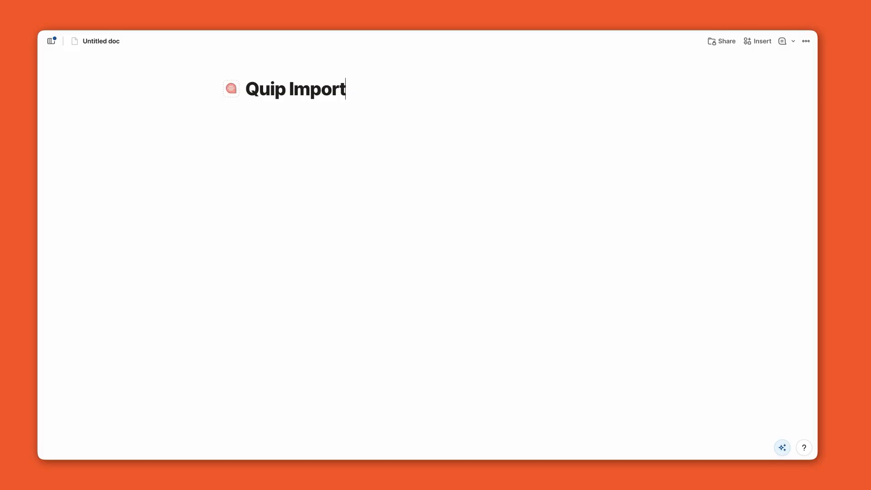
{"action": "key", "text": "Return"}
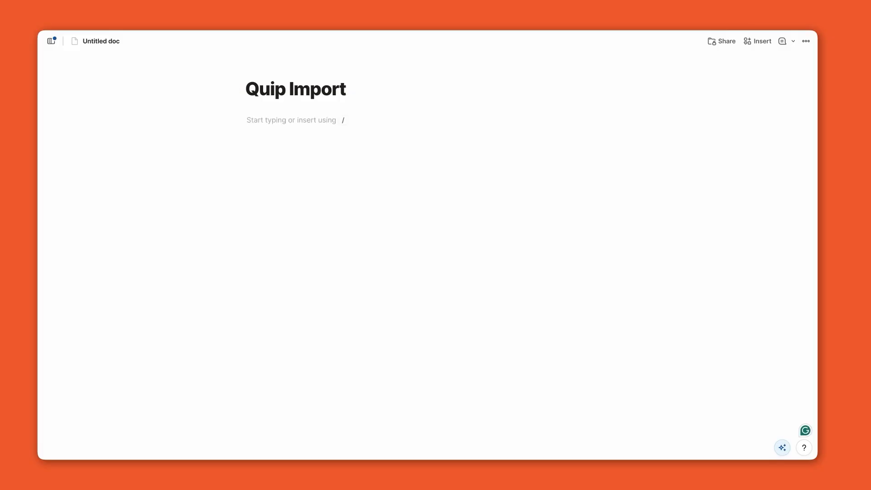
- Search the insertable items for Quip and start an import from Quip into the doc
{"action": "left_click", "coordinate": [764, 42]}
{"action": "left_click", "coordinate": [738, 73]}
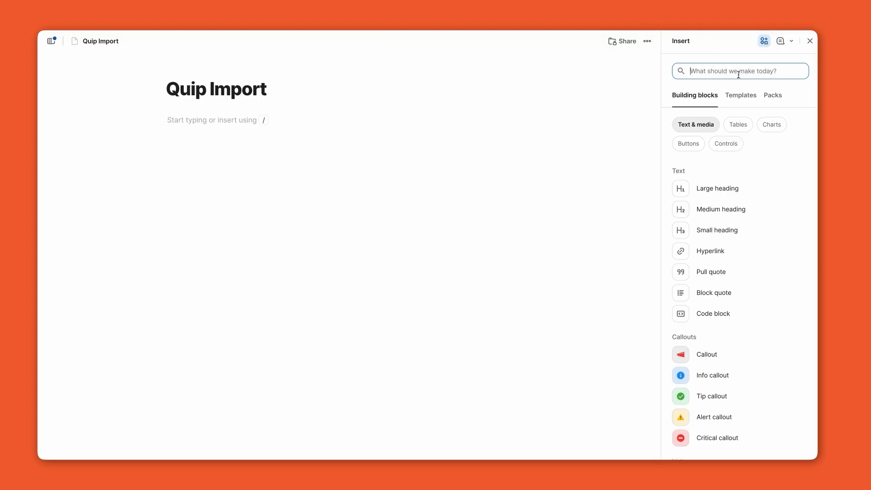
{"action": "type", "text": "Quip"}
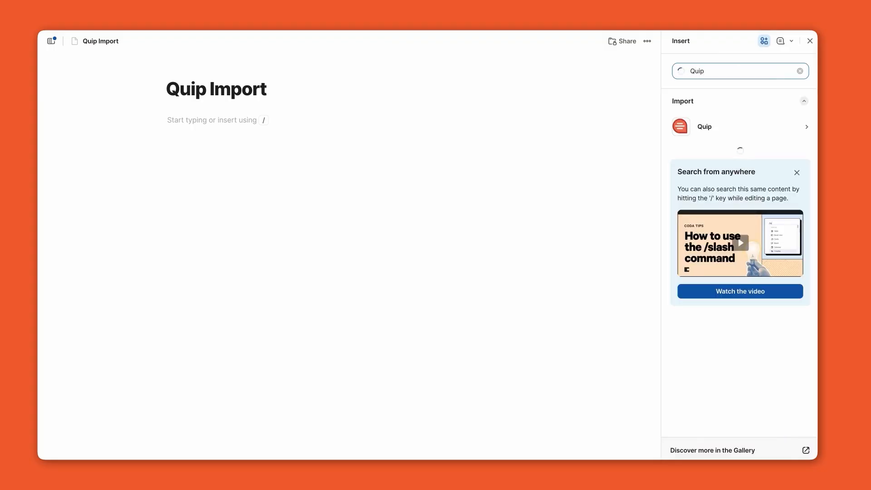
{"action": "left_click", "coordinate": [740, 126]}
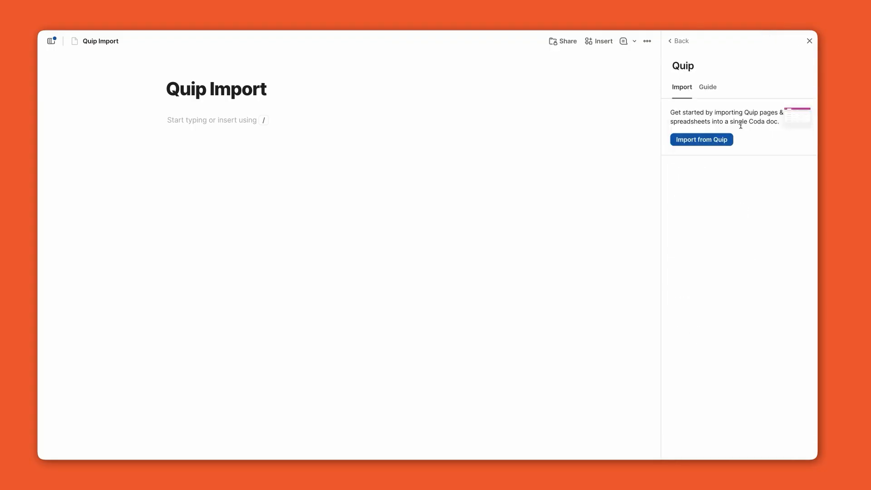
{"action": "left_click", "coordinate": [727, 139]}
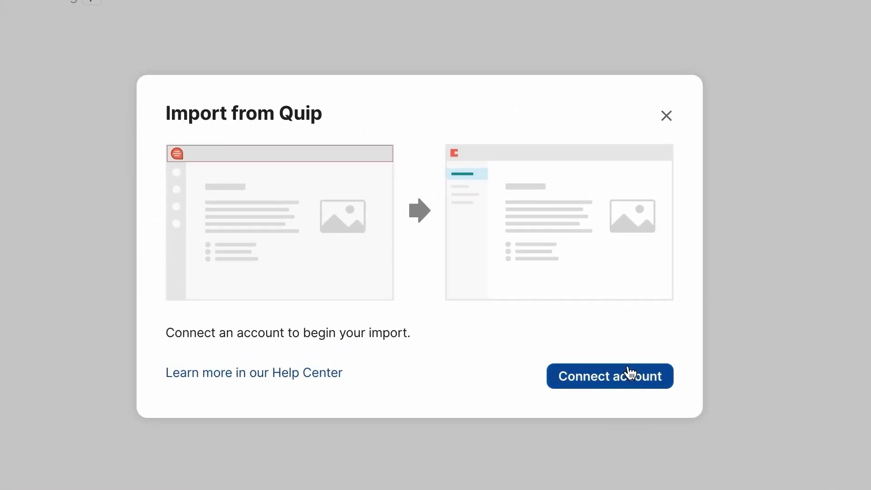
- Choose to connect a new Quip account for the import and open Quip's access token page
{"action": "left_click", "coordinate": [630, 376]}
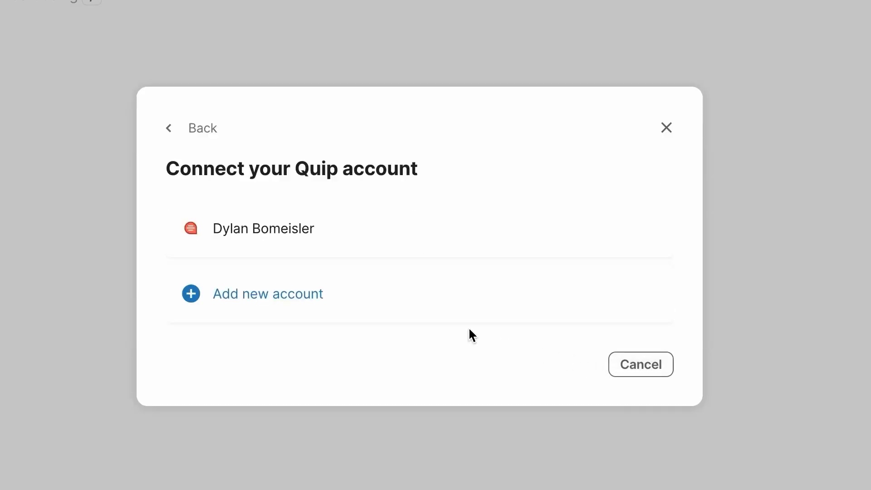
{"action": "left_click", "coordinate": [371, 315]}
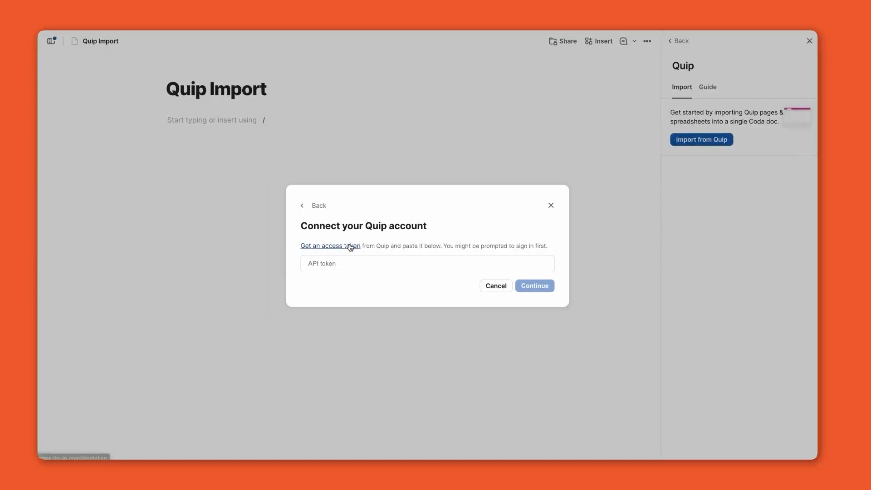
{"action": "left_click", "coordinate": [266, 247]}
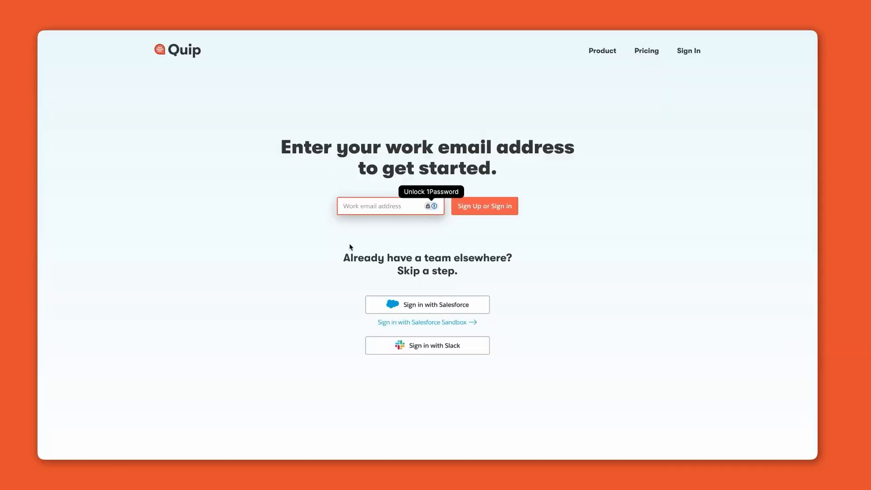
- Sign in to Quip with the work email address and account password
{"action": "type", "text": "Test@"}
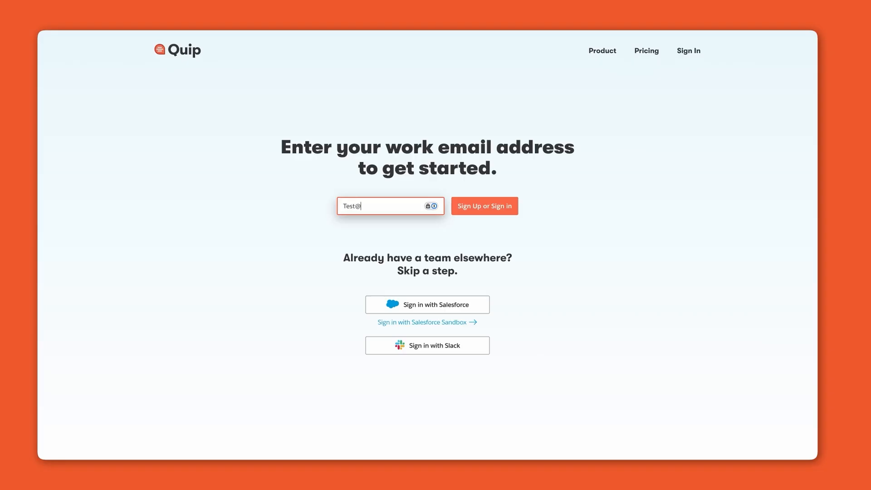
{"action": "type", "text": "domain.com"}
{"action": "left_click", "coordinate": [480, 206]}
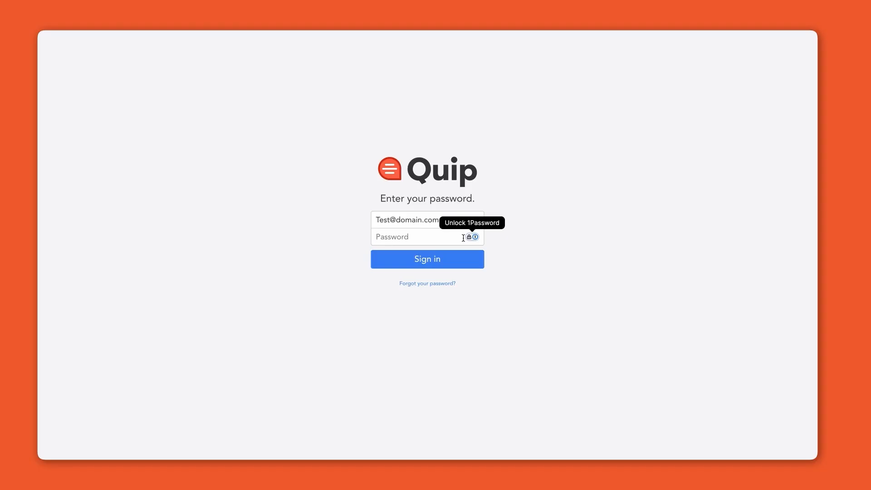
{"action": "type", "text": "•••••••"}
{"action": "left_click", "coordinate": [451, 260]}
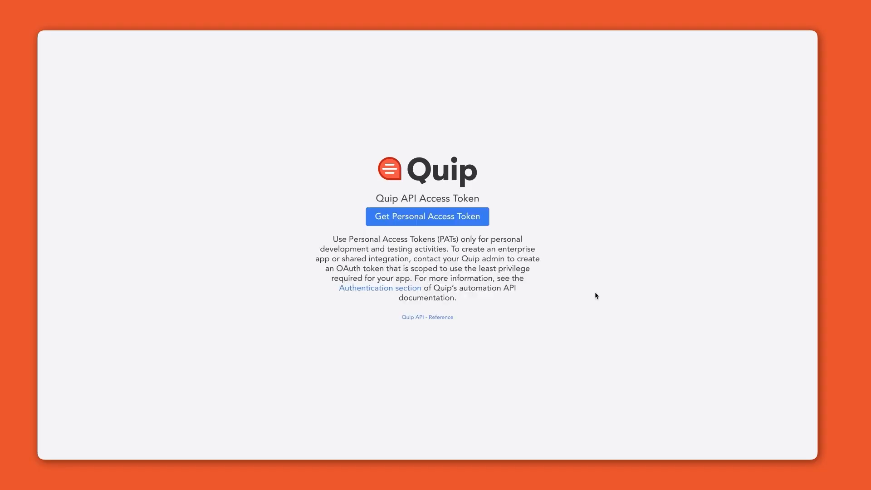
- Generate a Quip personal access token and copy it
{"action": "left_click", "coordinate": [462, 219]}
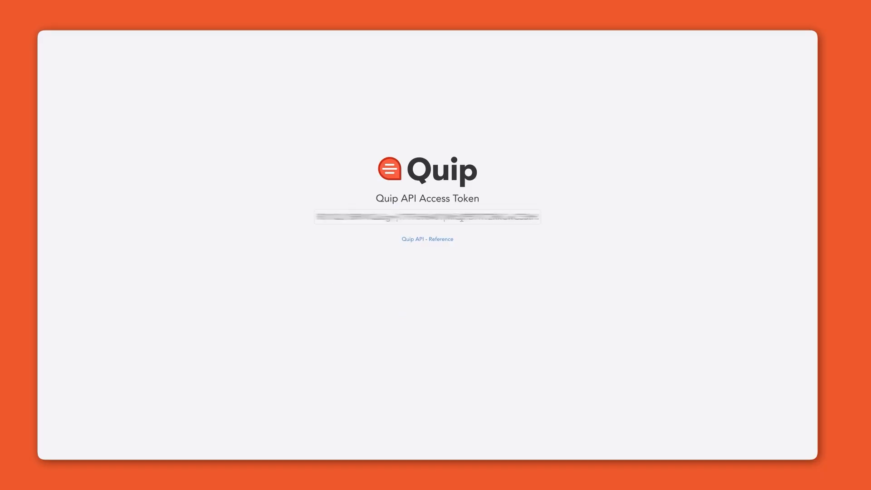
{"action": "left_click", "coordinate": [316, 212]}
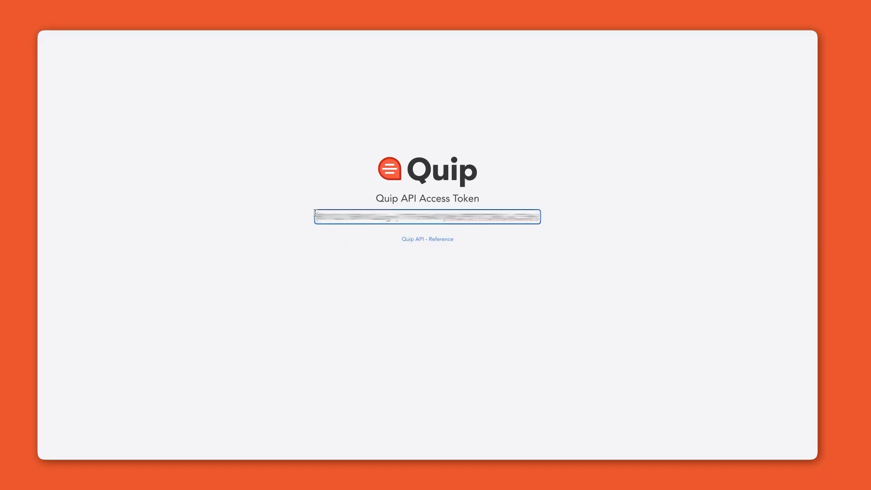
{"action": "left_click_drag", "start_coordinate": [506, 213], "coordinate": [546, 219]}
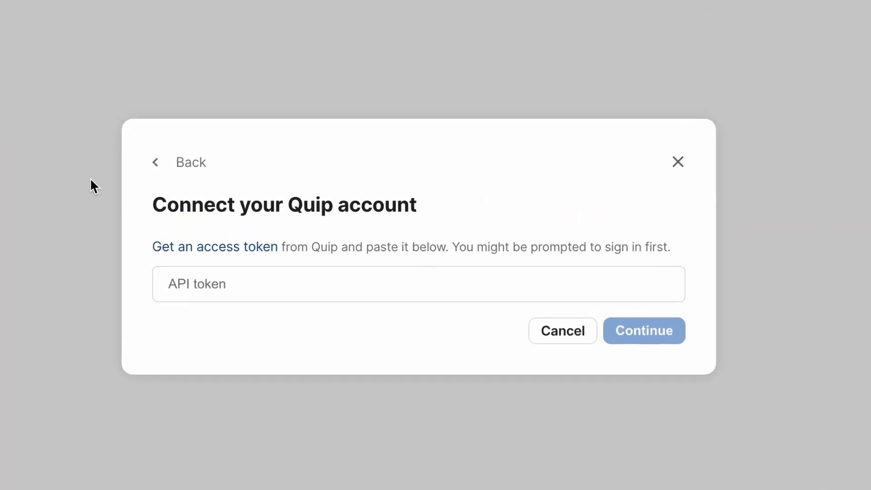
- Paste the API token into the Quip account connection dialog in Coda and continue
{"action": "left_click", "coordinate": [187, 292]}
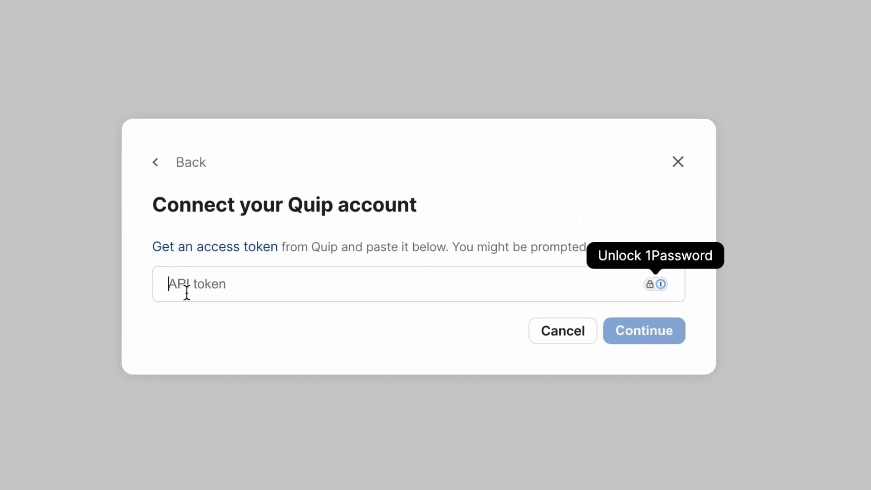
{"action": "key", "text": "ctrl+v"}
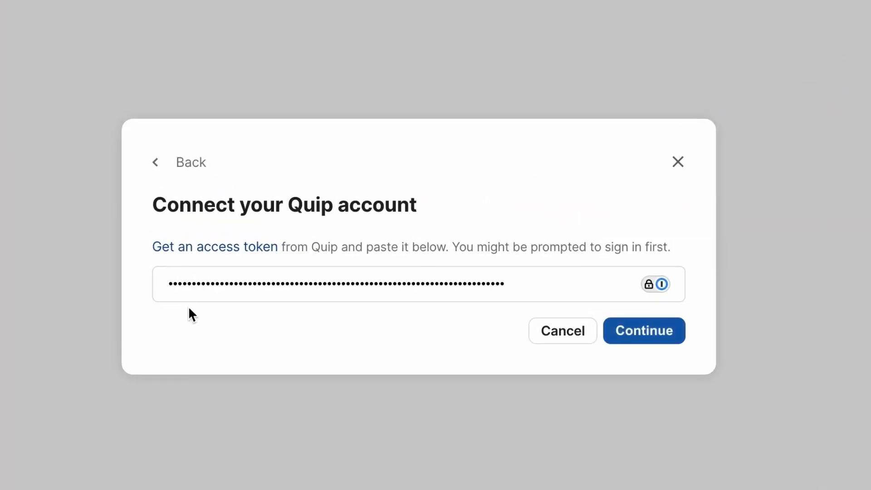
{"action": "left_click", "coordinate": [671, 330]}
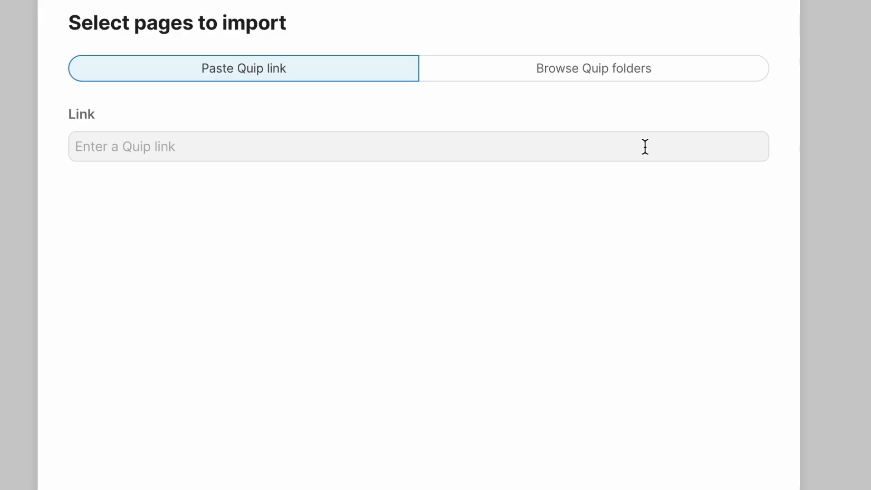
- Browse the Quip folders, select the DS Team Hub folder and confirm its import into the Quip Import doc
{"action": "left_click", "coordinate": [657, 83]}
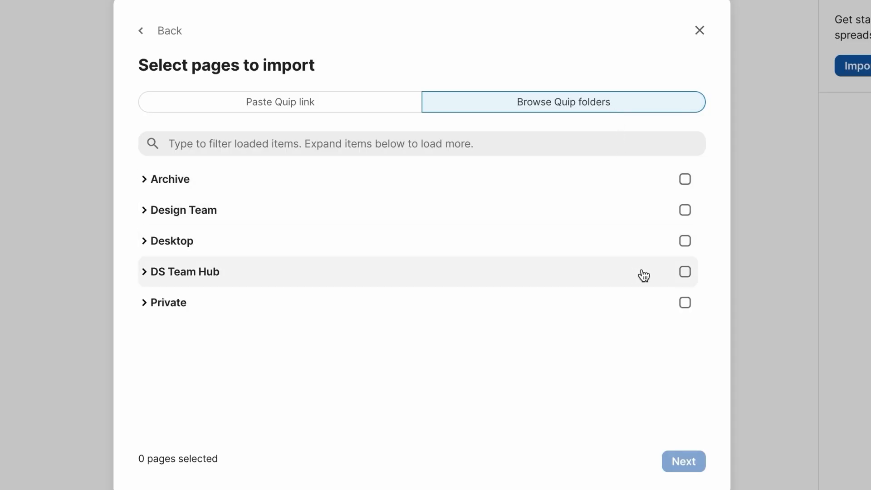
{"action": "left_click", "coordinate": [689, 274]}
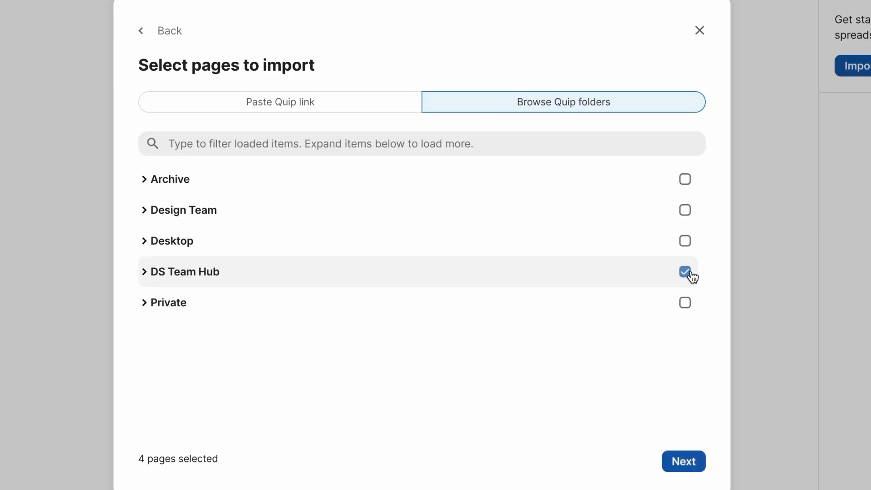
{"action": "left_click", "coordinate": [693, 461]}
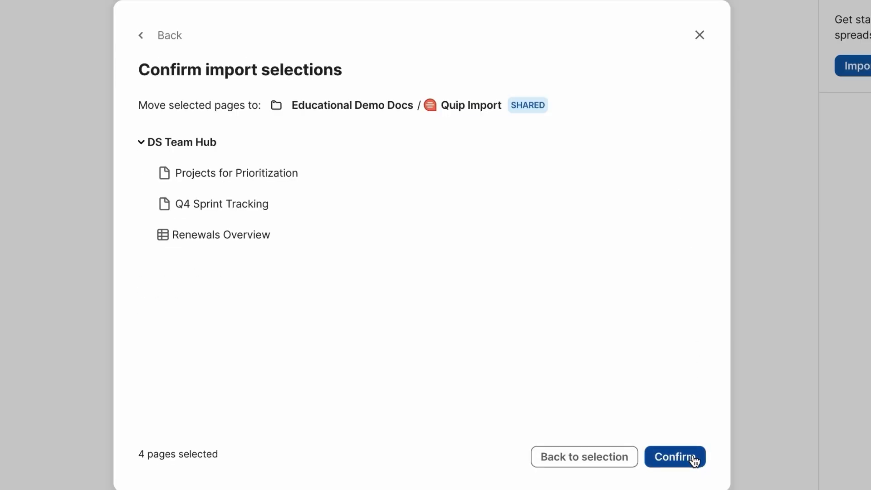
{"action": "left_click", "coordinate": [693, 461]}
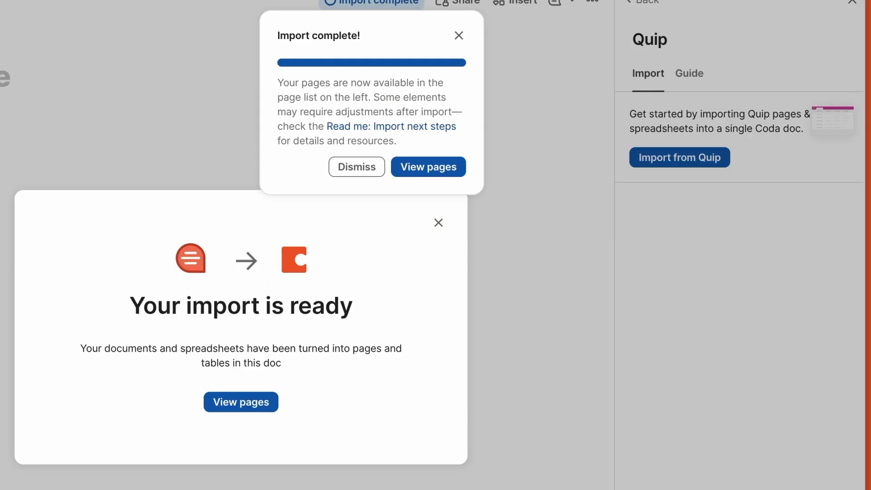
- View the imported pages with the page list shown, and open the import read-me and its Import fixes page
{"action": "left_click", "coordinate": [268, 402]}
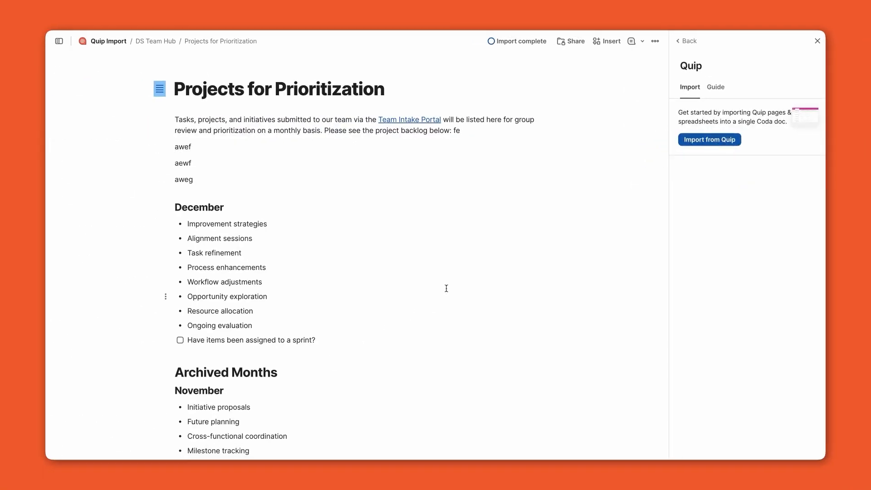
{"action": "left_click", "coordinate": [59, 41]}
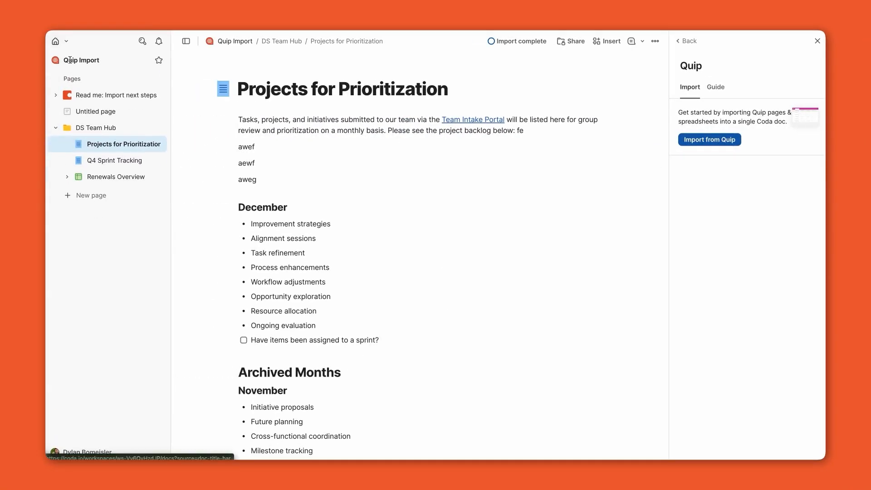
{"action": "left_click", "coordinate": [89, 99]}
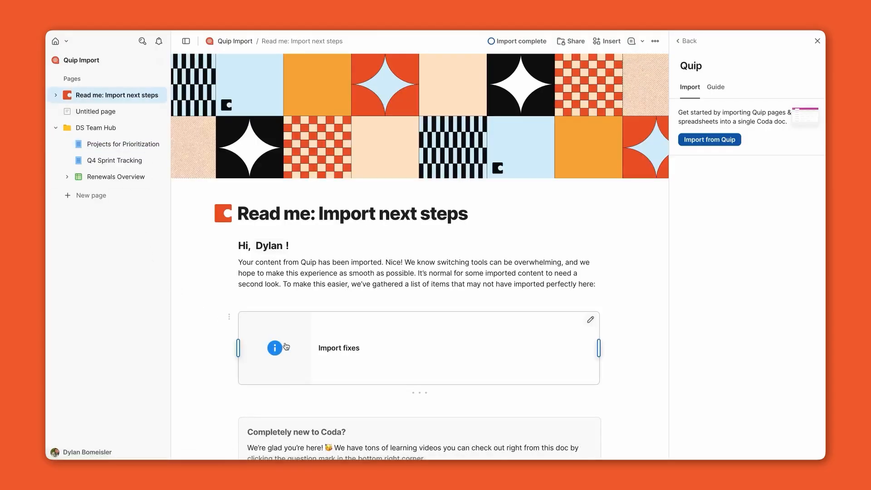
{"action": "left_click", "coordinate": [332, 366]}
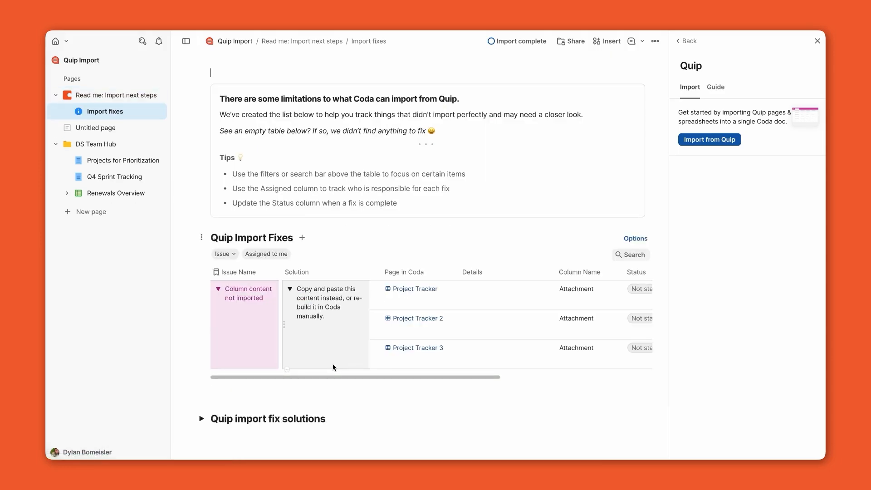